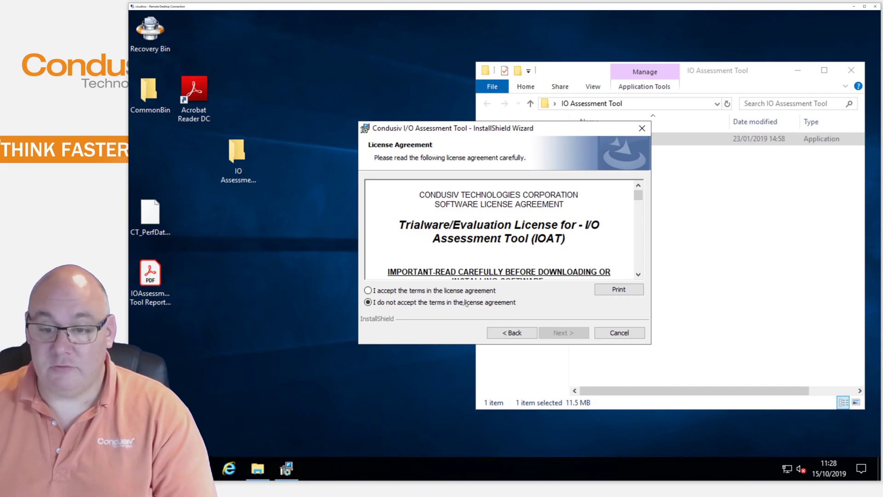
Accept the licence terms, install the Condusiv I/O Assessment Tool, and close the completed wizard
{"action": "left_click", "coordinate": [460, 291]}
{"action": "left_click", "coordinate": [557, 333]}
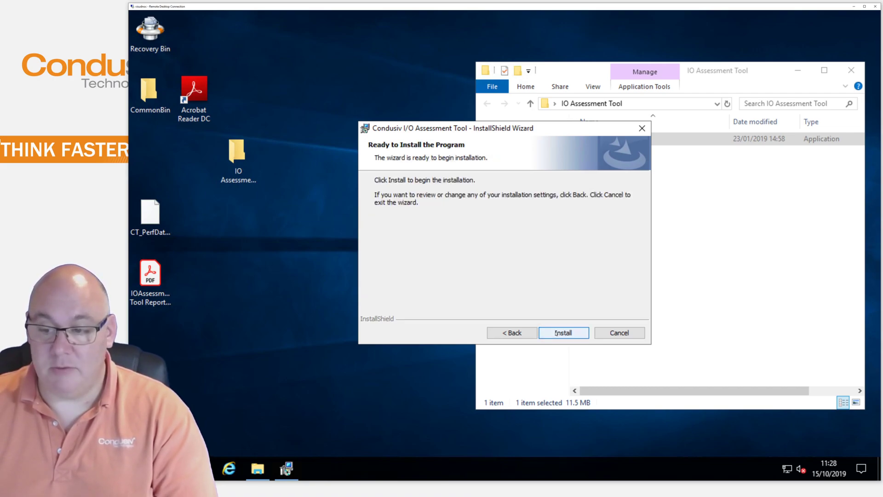
{"action": "left_click", "coordinate": [556, 332]}
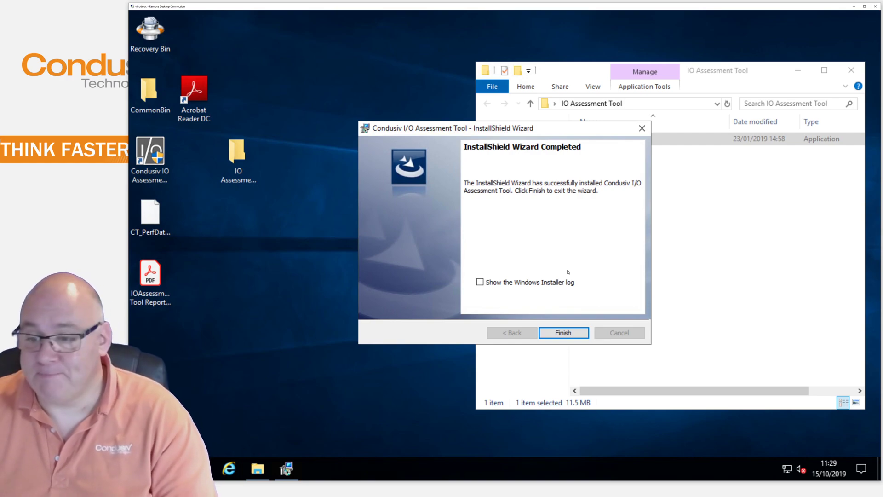
{"action": "left_click", "coordinate": [554, 334]}
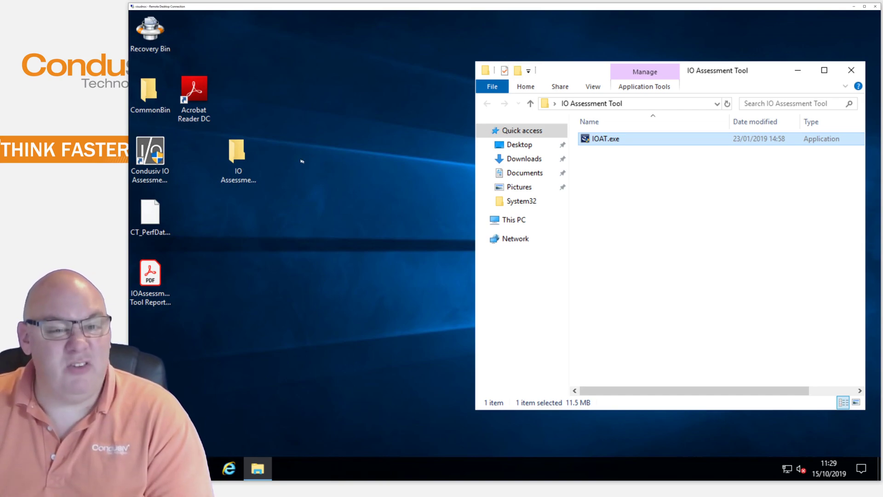
Launch the assessment tool from its desktop shortcut and grant it administrator rights
{"action": "double_click", "coordinate": [158, 153]}
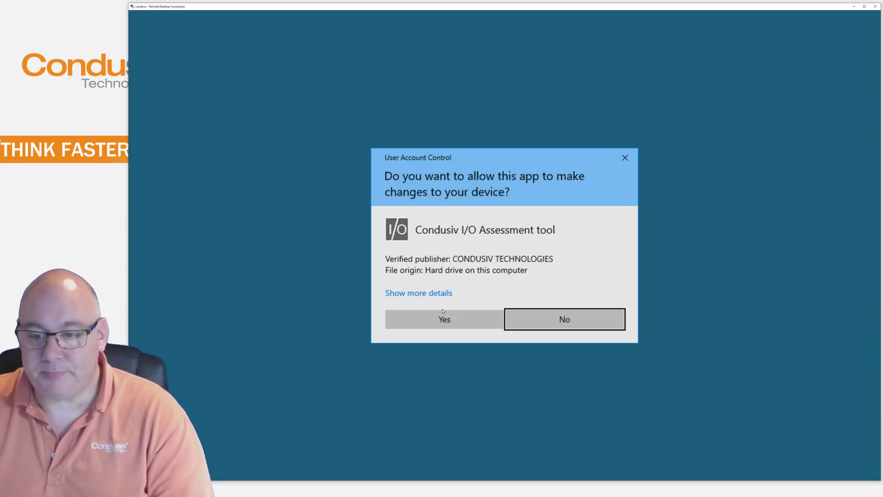
{"action": "left_click", "coordinate": [443, 311]}
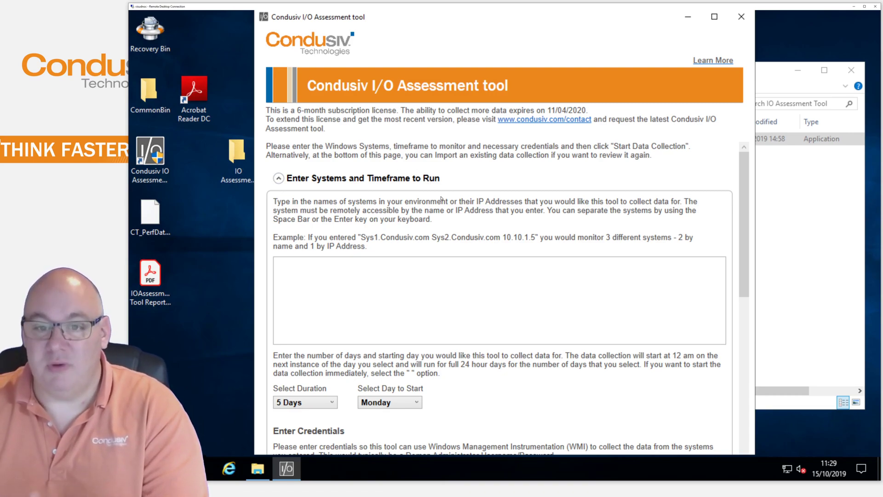
Enter the systems management, v-locity, windows10 and localhost, one per line
{"action": "scroll", "coordinate": [414, 198], "scroll_direction": "down", "scroll_amount": 3}
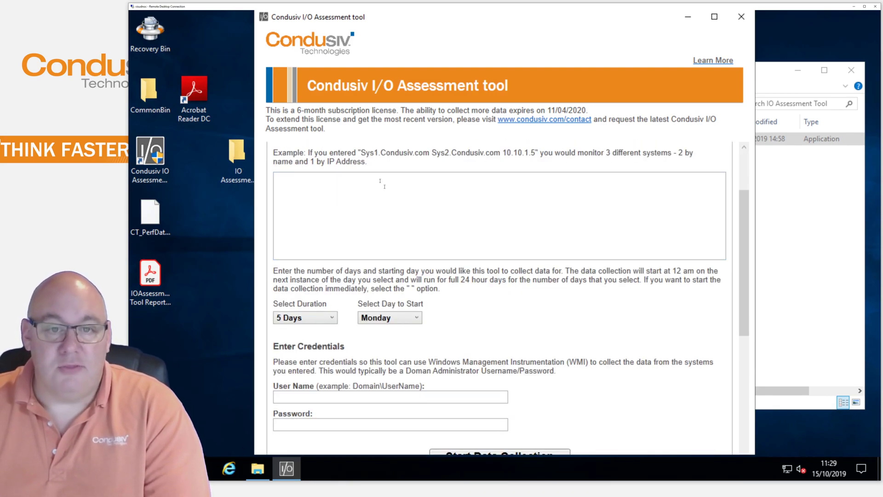
{"action": "scroll", "coordinate": [380, 181], "scroll_direction": "up", "scroll_amount": 3}
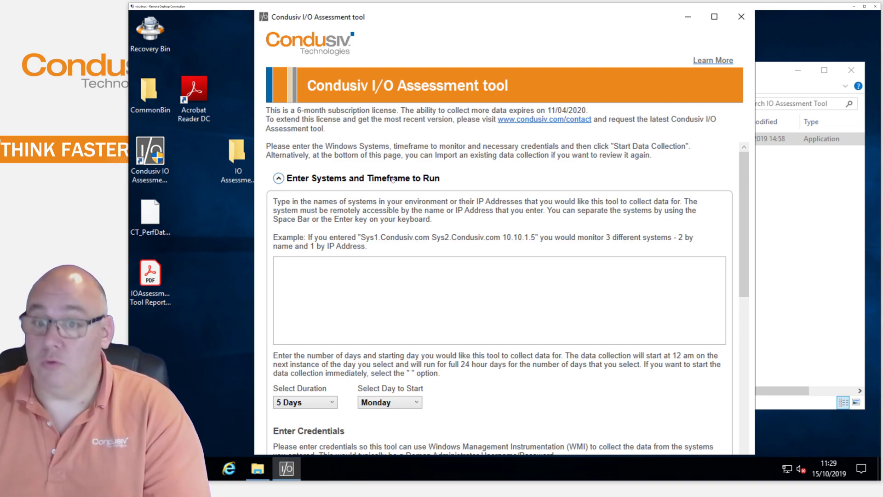
{"action": "left_click", "coordinate": [356, 265]}
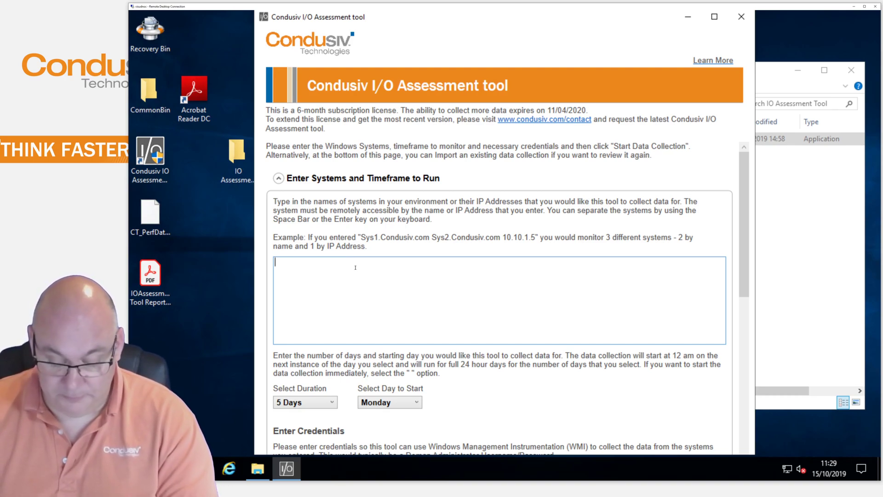
{"action": "type", "text": "management"}
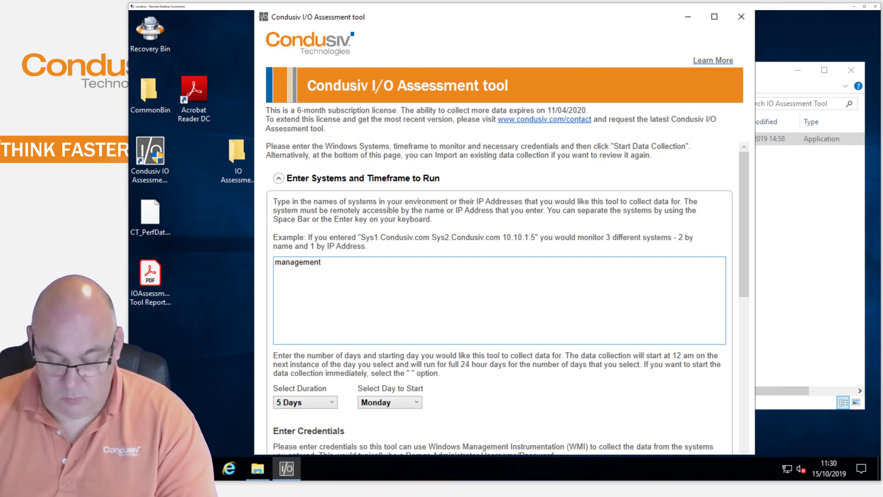
{"action": "key", "text": "Return"}
{"action": "type", "text": "v-"}
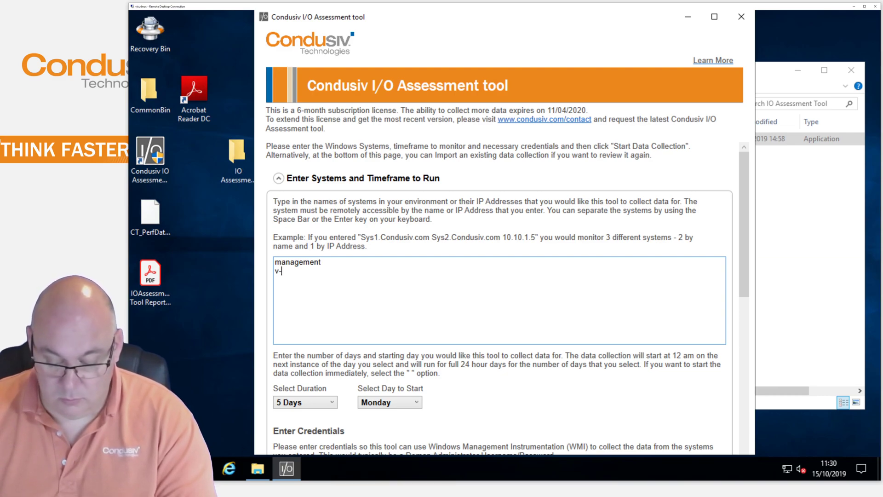
{"action": "type", "text": "locity"}
{"action": "key", "text": "Return"}
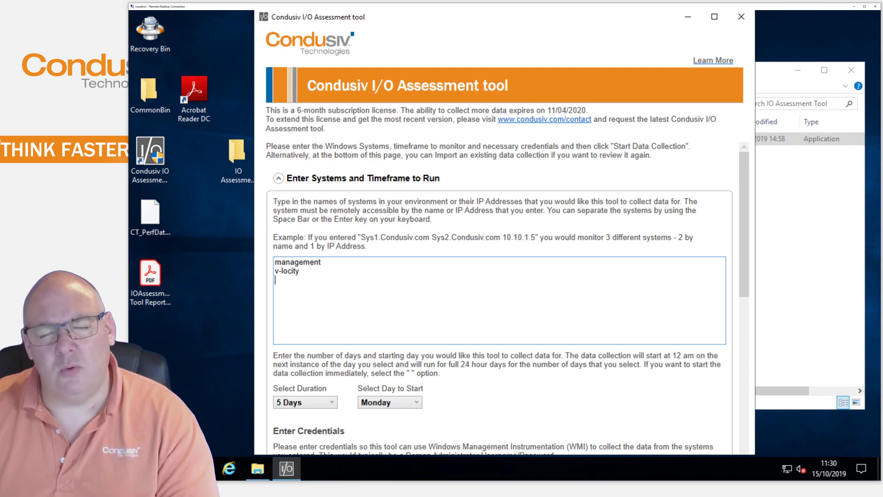
{"action": "type", "text": "windows10"}
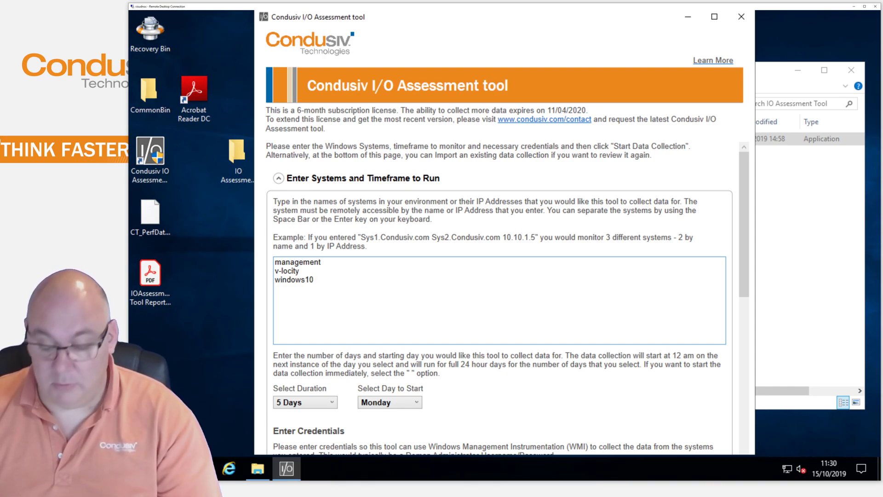
{"action": "key", "text": "Return"}
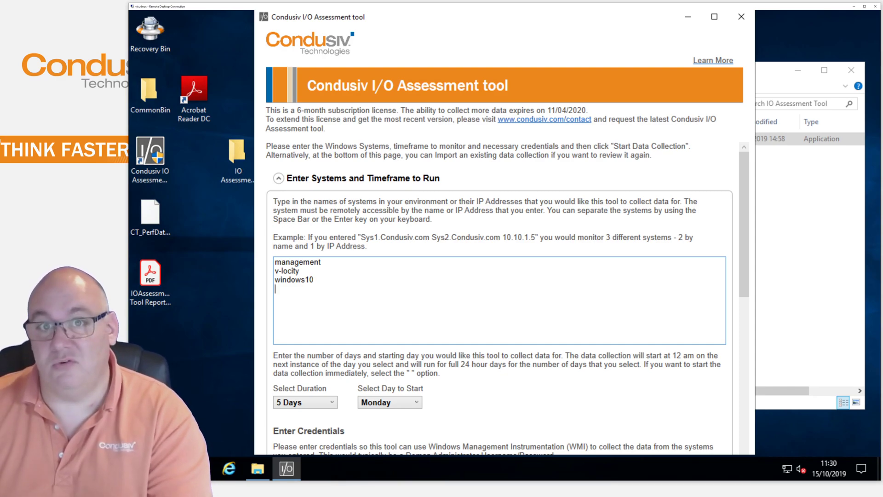
{"action": "type", "text": "localhost"}
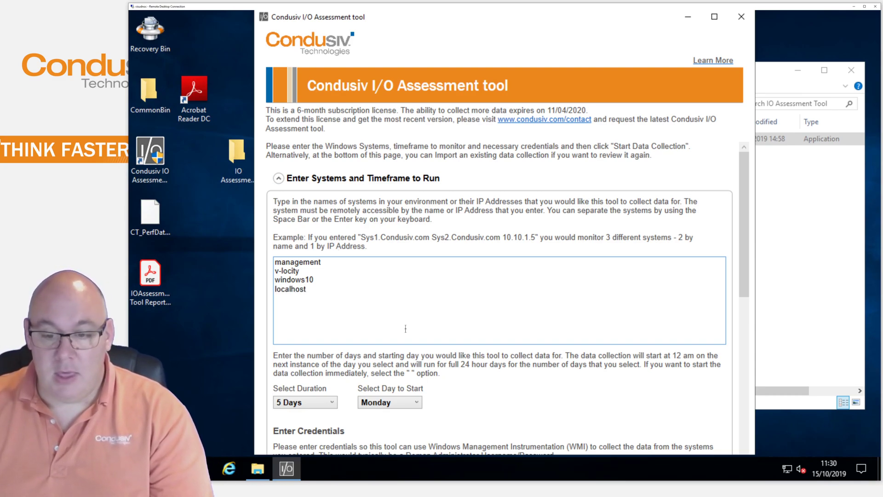
{"action": "left_click", "coordinate": [419, 360]}
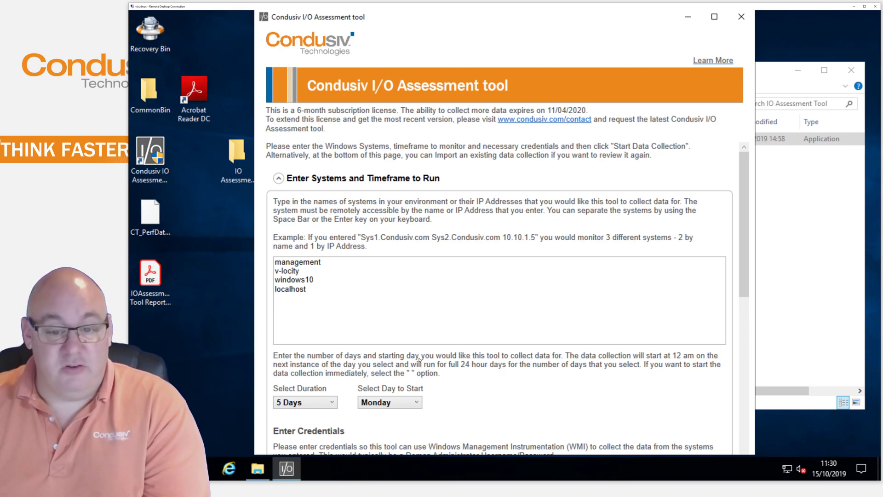
Scroll the form down to the credentials fields and the Start Data Collection button
{"action": "scroll", "coordinate": [419, 360], "scroll_direction": "down", "scroll_amount": 1}
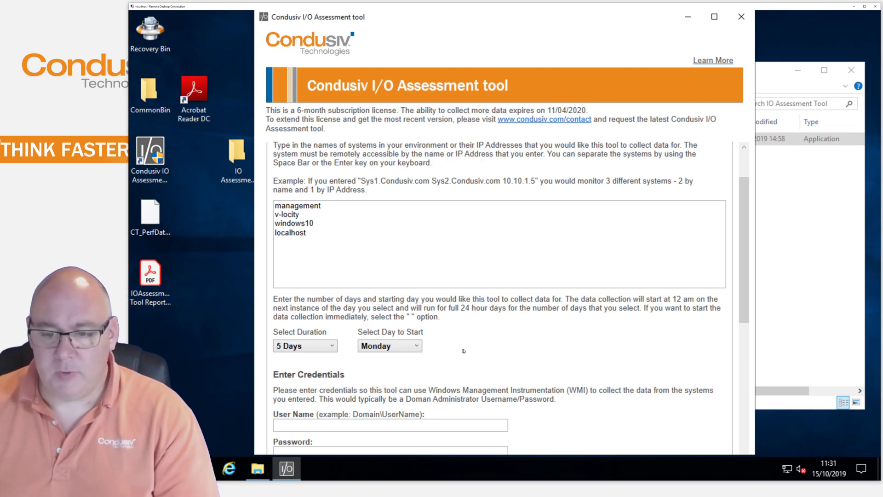
{"action": "scroll", "coordinate": [464, 349], "scroll_direction": "down", "scroll_amount": 2}
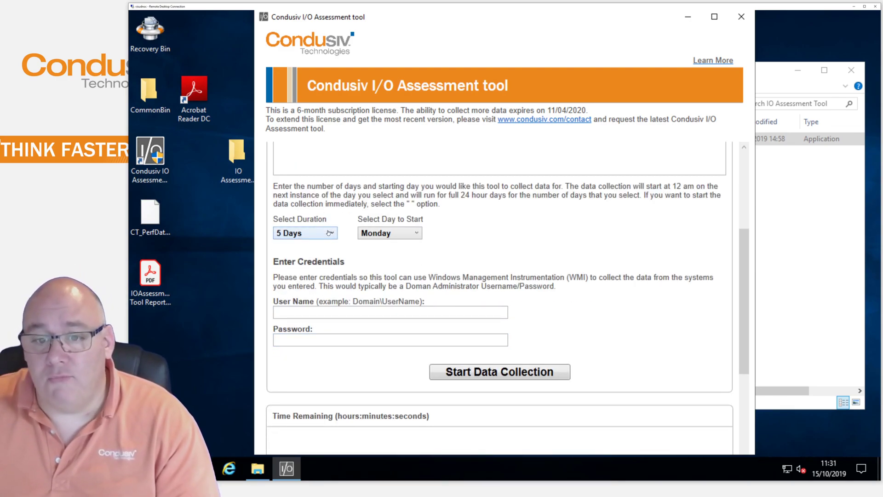
Change the collection schedule to 1 Day starting Now instead of Monday
{"action": "left_click", "coordinate": [330, 233]}
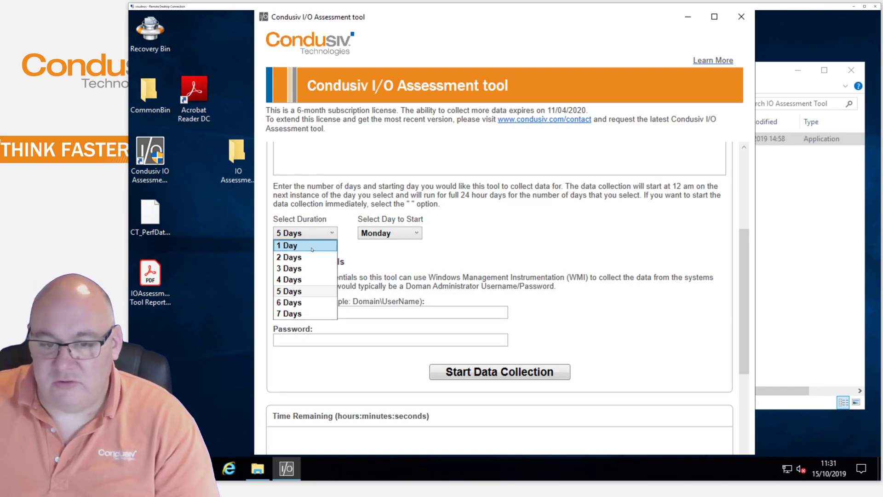
{"action": "left_click", "coordinate": [312, 249]}
{"action": "left_click", "coordinate": [410, 238]}
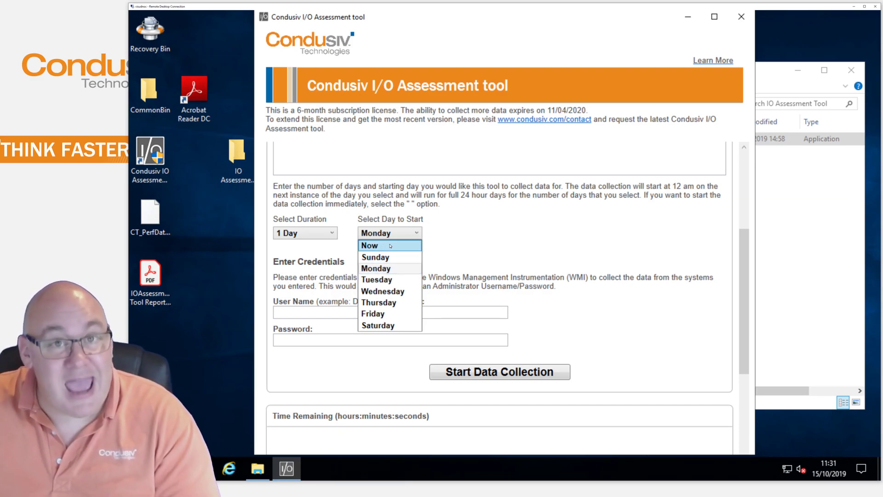
{"action": "left_click", "coordinate": [391, 246]}
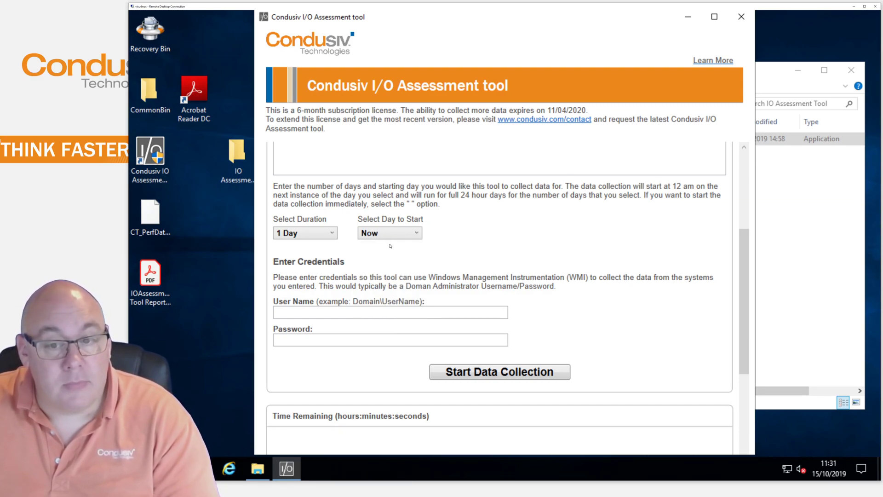
{"action": "left_click", "coordinate": [346, 313]}
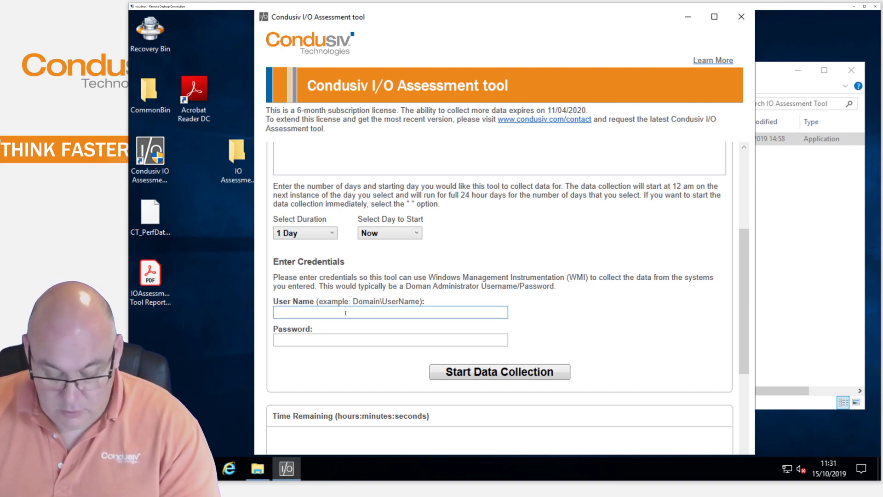
Enter the domain user name and account password, then start data collection
{"action": "type", "text": "visudnoc0\\spencer"}
{"action": "key", "text": "Tab"}
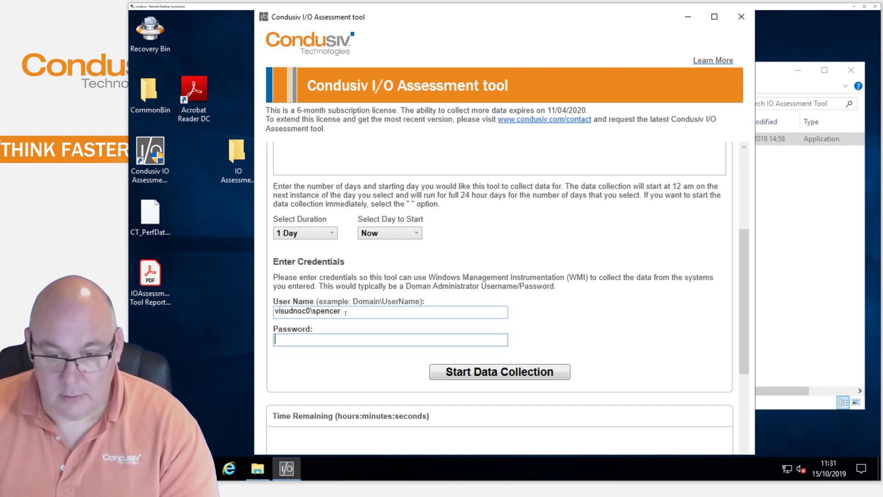
{"action": "type", "text": "••••••••••••"}
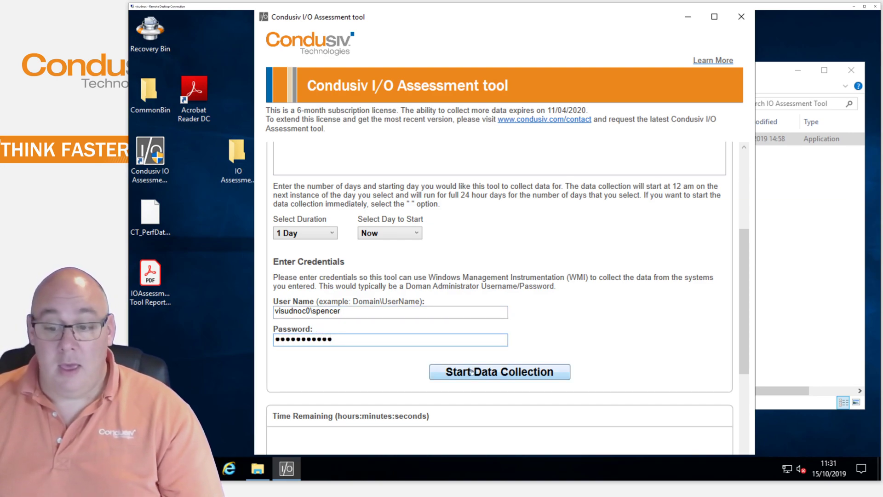
{"action": "left_click", "coordinate": [507, 372]}
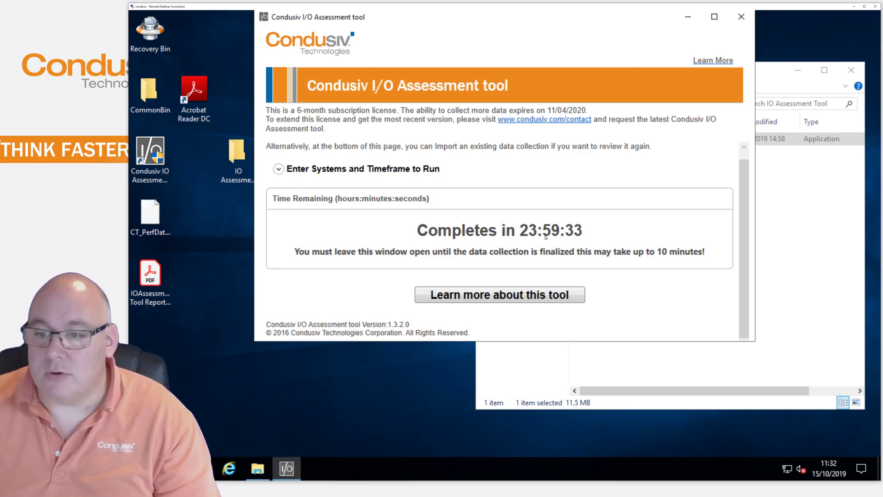
Close the assessment tool window to bring up the exit confirmation
{"action": "left_click", "coordinate": [740, 19]}
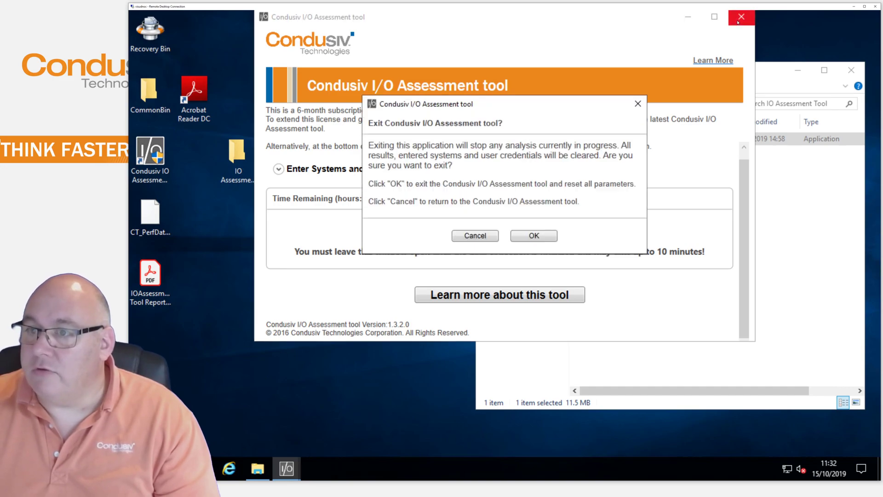
Confirm exiting, close the install folder, and relaunch the tool with administrator rights
{"action": "left_click", "coordinate": [527, 237]}
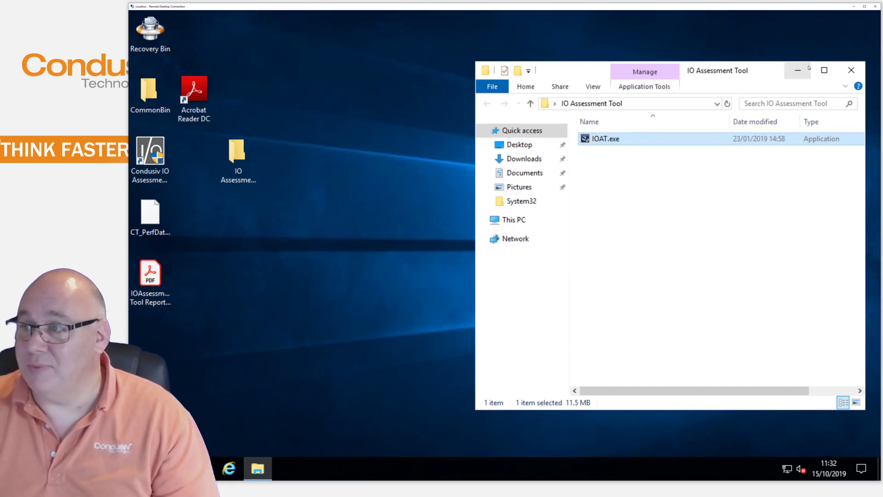
{"action": "left_click", "coordinate": [852, 70]}
{"action": "key", "text": "Return"}
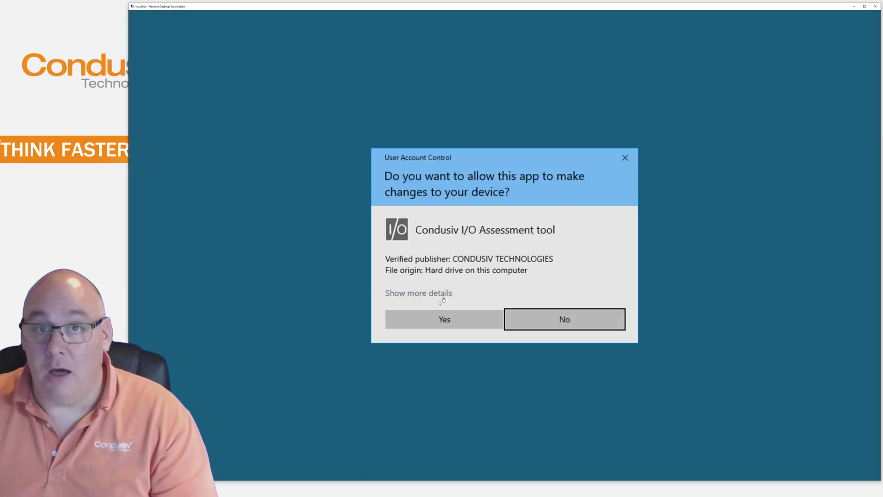
{"action": "left_click", "coordinate": [430, 315]}
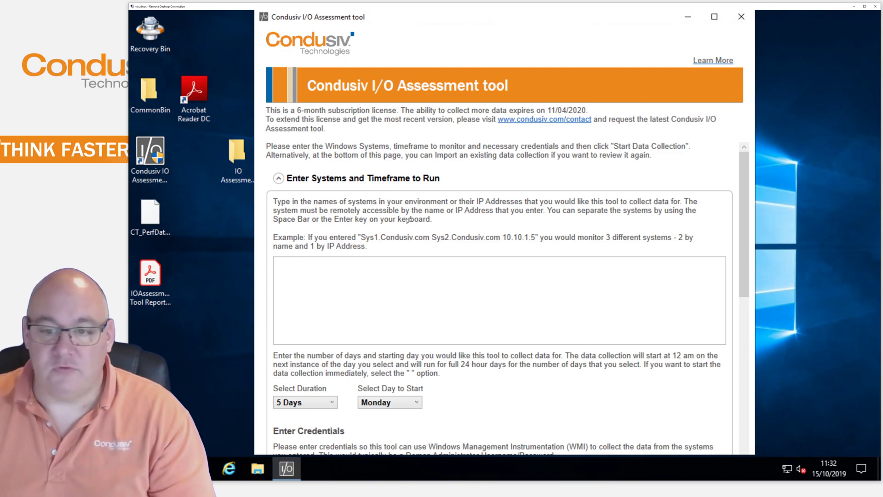
Open View Previous Data Report to choose a saved performance data file
{"action": "scroll", "coordinate": [466, 330], "scroll_direction": "down", "scroll_amount": 3}
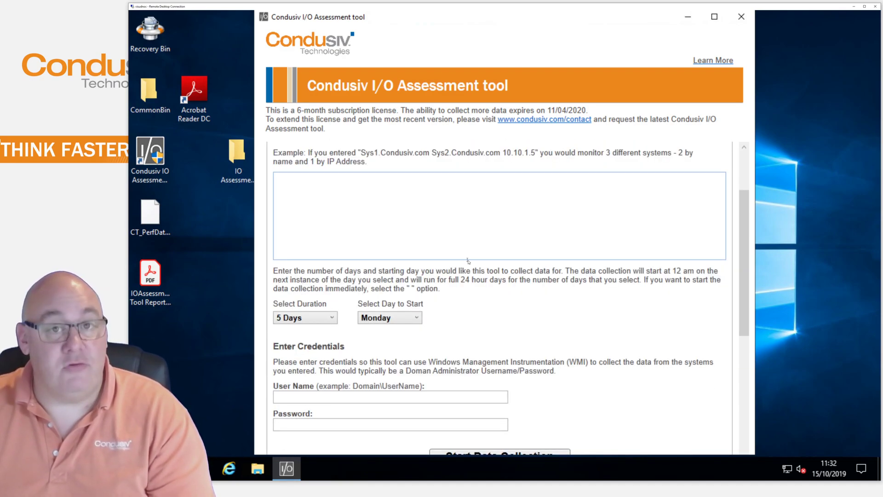
{"action": "scroll", "coordinate": [467, 260], "scroll_direction": "down", "scroll_amount": 3}
{"action": "scroll", "coordinate": [472, 263], "scroll_direction": "down", "scroll_amount": 4}
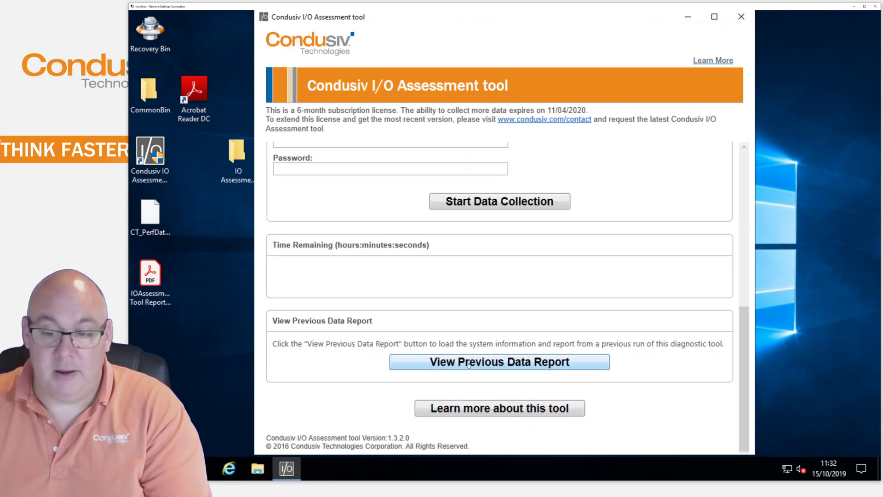
{"action": "left_click", "coordinate": [501, 364]}
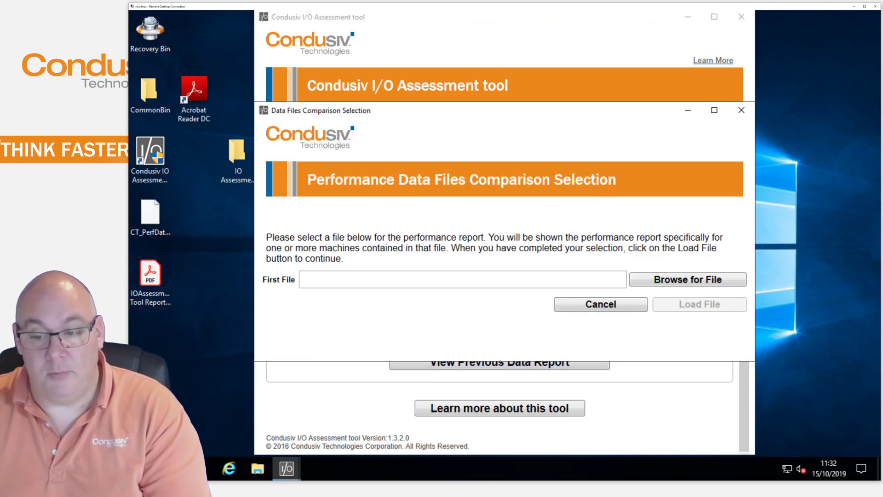
Load the Desktop CT_PerfData CSV into a report and maximize the Report window
{"action": "left_click", "coordinate": [647, 282]}
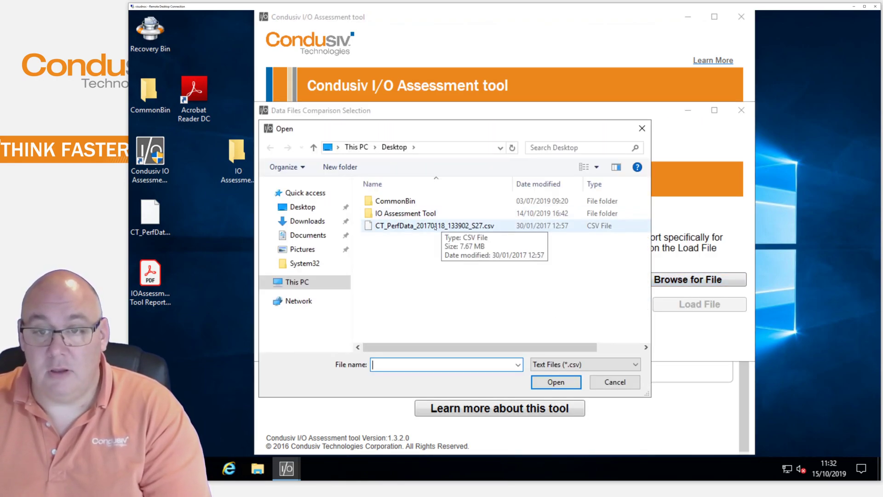
{"action": "double_click", "coordinate": [435, 226]}
{"action": "left_click", "coordinate": [680, 302]}
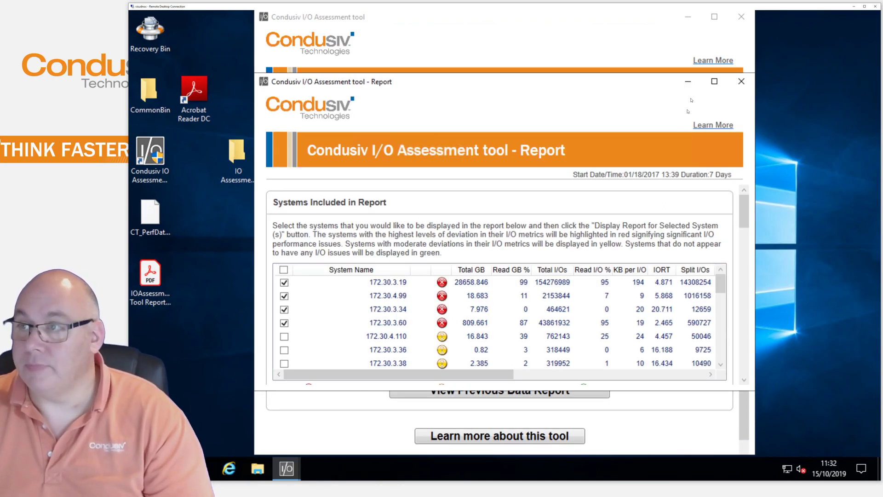
{"action": "left_click", "coordinate": [713, 82]}
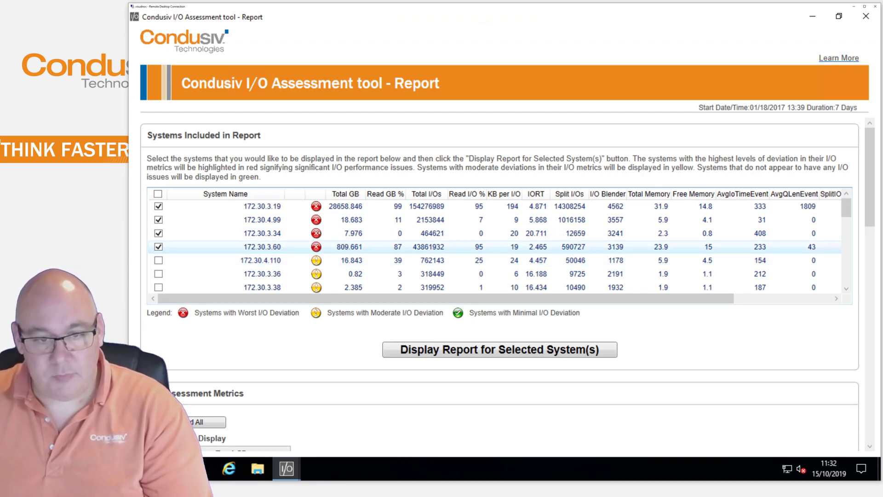
Include every system in the report and show the report for them
{"action": "left_click", "coordinate": [159, 193]}
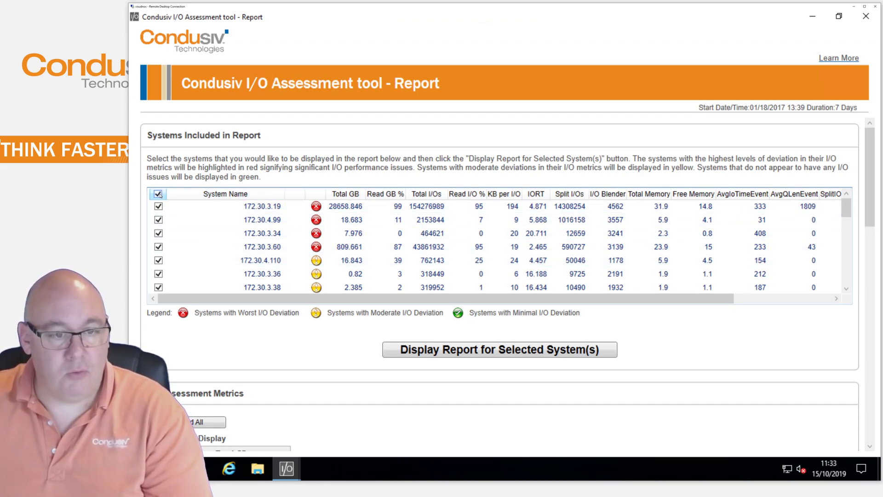
{"action": "left_click", "coordinate": [407, 348]}
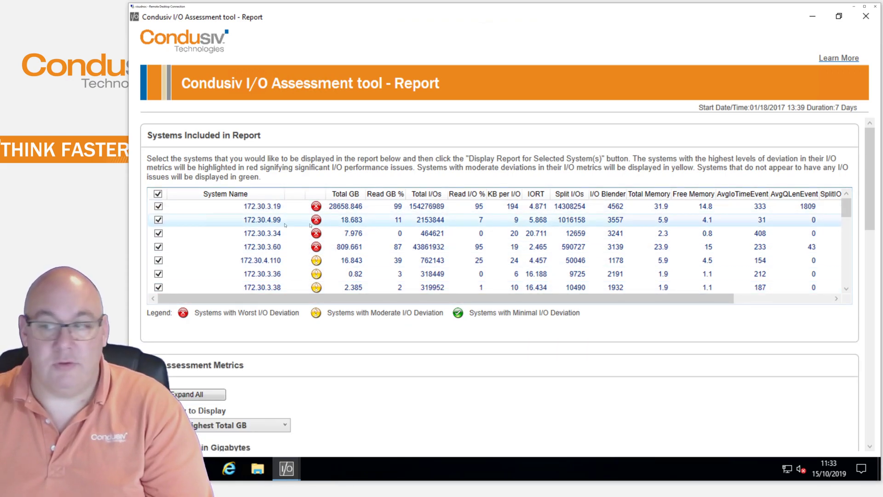
{"action": "scroll", "coordinate": [285, 226], "scroll_direction": "down", "scroll_amount": 5}
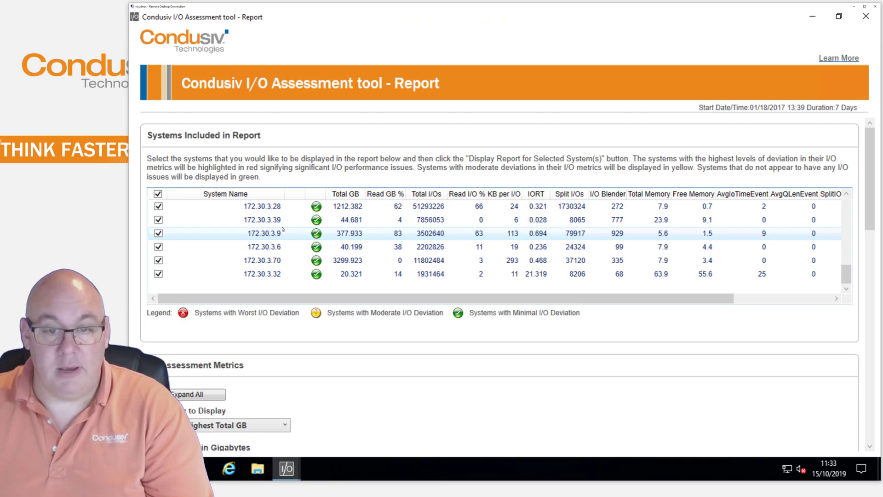
{"action": "scroll", "coordinate": [283, 229], "scroll_direction": "up", "scroll_amount": 5}
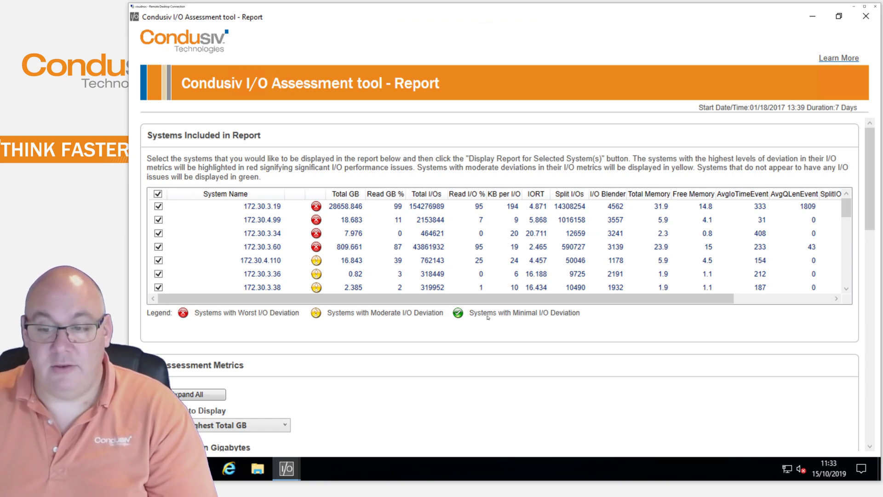
Sort the Systems Included in Report table by the IORT column
{"action": "scroll", "coordinate": [325, 249], "scroll_direction": "down", "scroll_amount": 5}
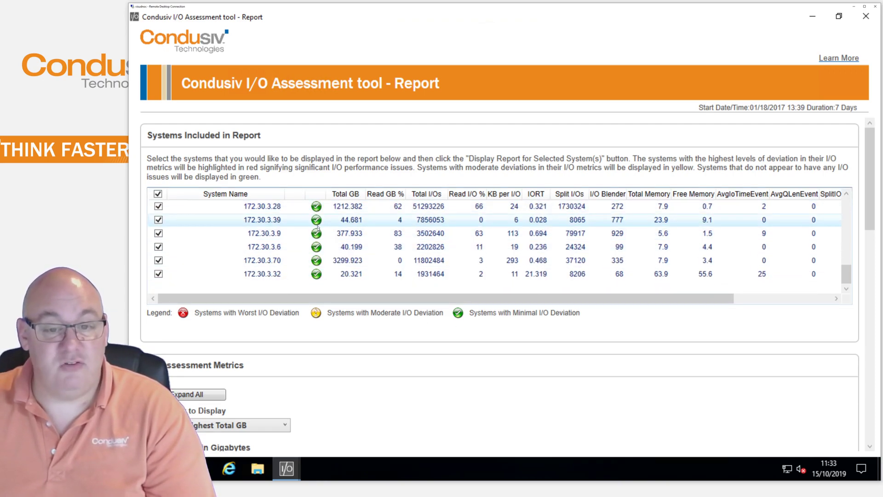
{"action": "scroll", "coordinate": [322, 250], "scroll_direction": "up", "scroll_amount": 5}
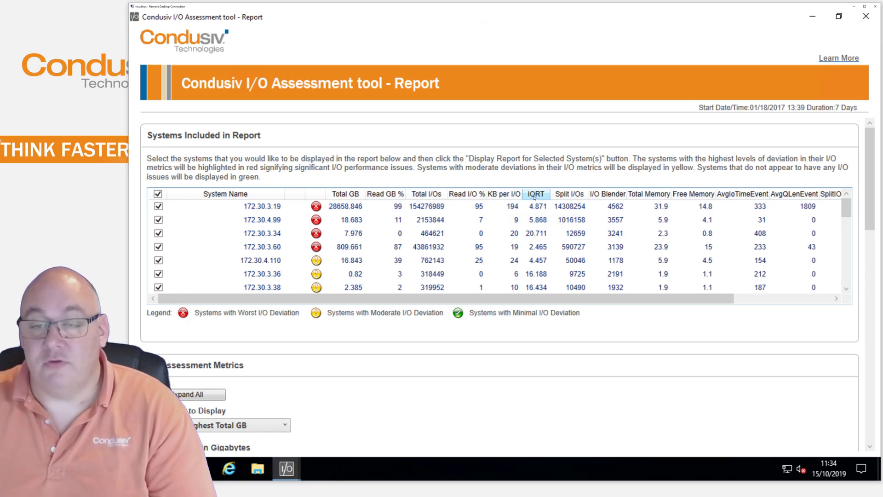
{"action": "left_click", "coordinate": [534, 196]}
Re-sort the systems table by IORT descending, then scroll down to the I/O Assessment Metrics
{"action": "left_click", "coordinate": [537, 195]}
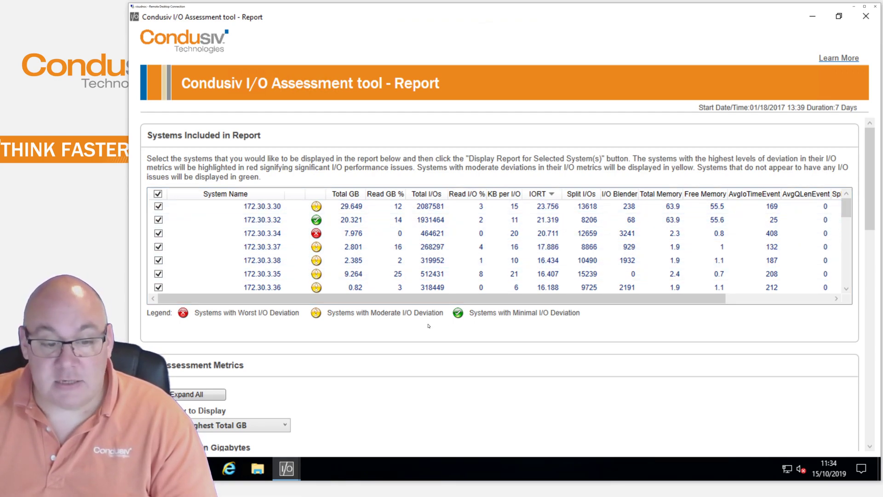
{"action": "scroll", "coordinate": [428, 326], "scroll_direction": "down", "scroll_amount": 3}
{"action": "scroll", "coordinate": [428, 326], "scroll_direction": "down", "scroll_amount": 2}
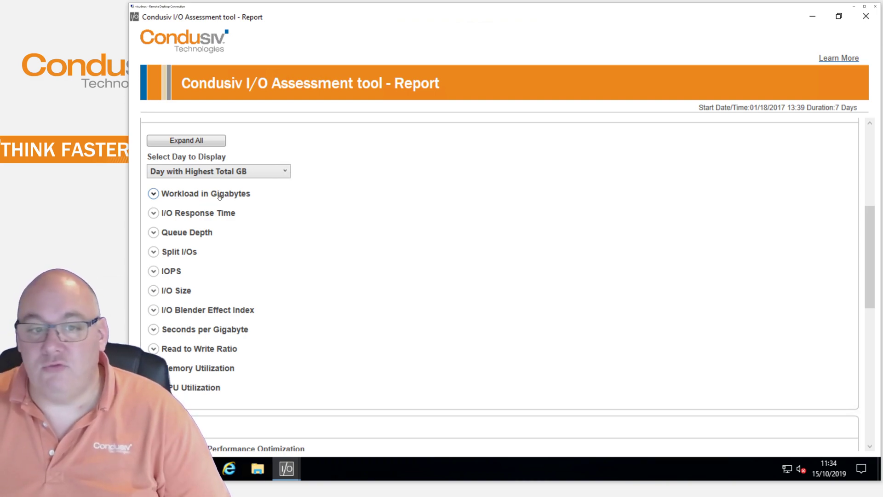
Expand the Workload in Gigabytes section to review its graph, then collapse it again
{"action": "left_click", "coordinate": [154, 194]}
{"action": "scroll", "coordinate": [312, 251], "scroll_direction": "down", "scroll_amount": 2}
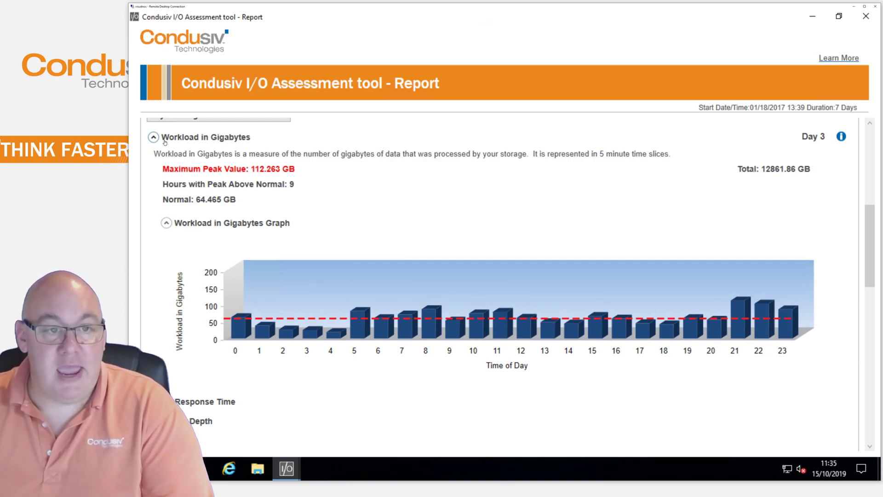
{"action": "scroll", "coordinate": [228, 271], "scroll_direction": "up", "scroll_amount": 1}
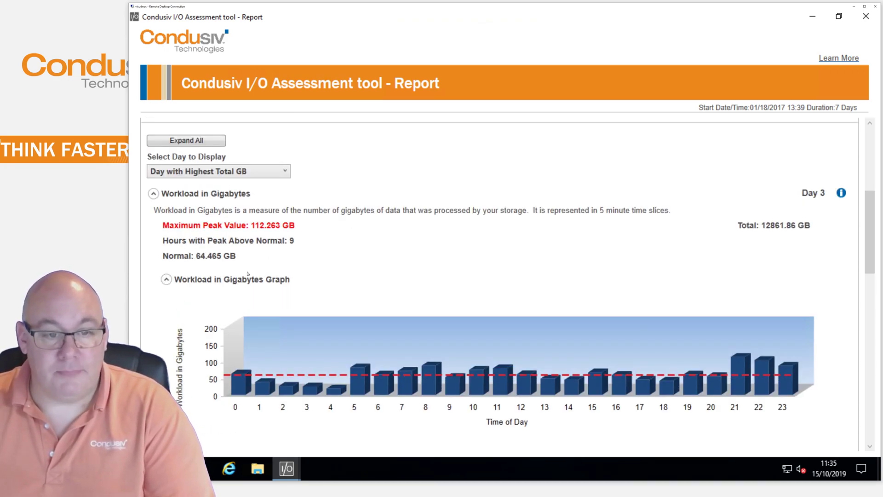
{"action": "left_click", "coordinate": [153, 194]}
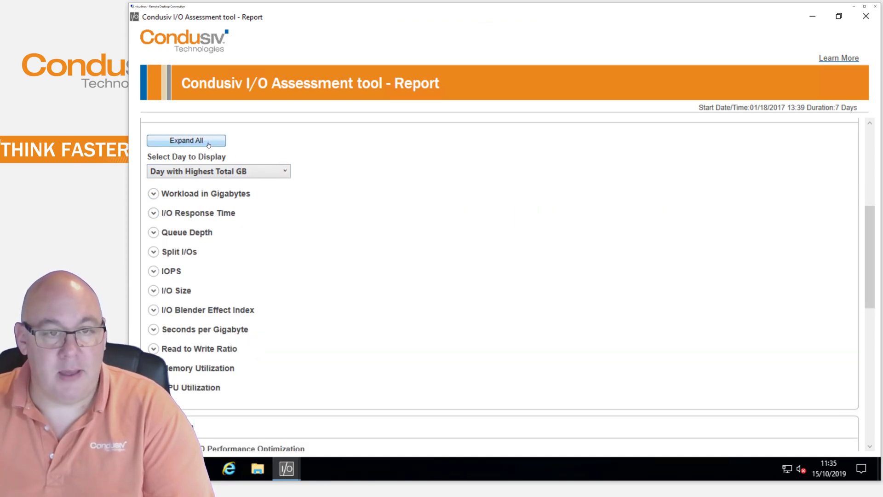
Expand all metric sections and scroll to the Day 3 I/O Response Time graph (15.556 ms peak)
{"action": "left_click", "coordinate": [208, 143]}
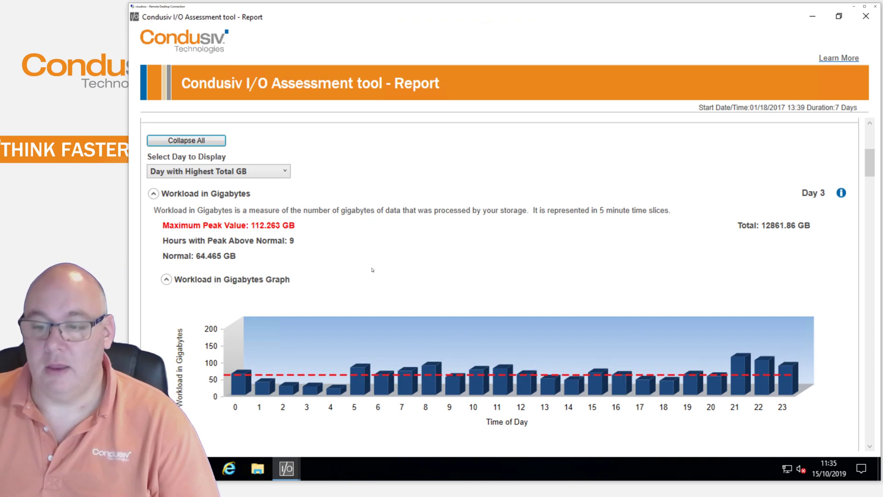
{"action": "scroll", "coordinate": [373, 268], "scroll_direction": "down", "scroll_amount": 4}
{"action": "scroll", "coordinate": [372, 268], "scroll_direction": "down", "scroll_amount": 2}
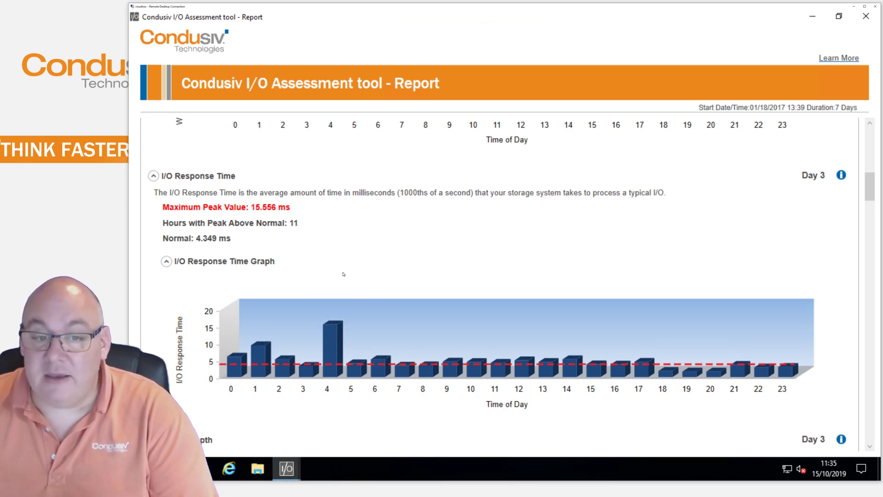
{"action": "scroll", "coordinate": [344, 274], "scroll_direction": "up", "scroll_amount": 15}
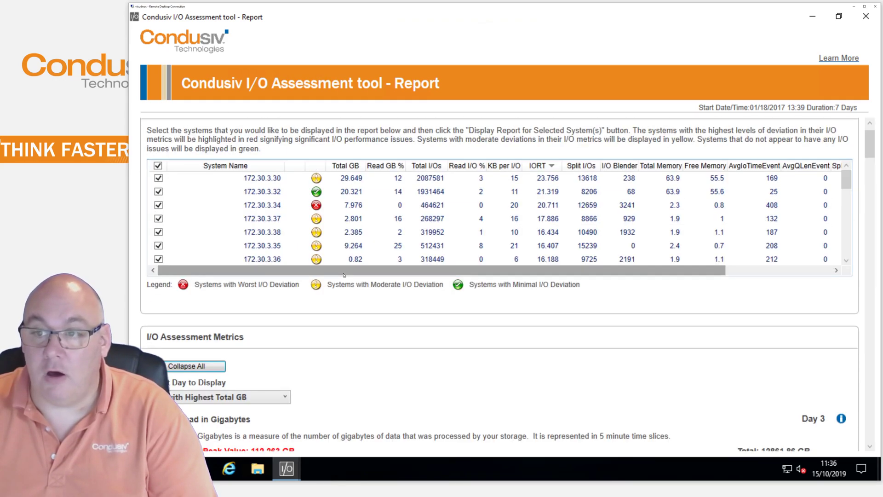
Select the system rows from 172.30.3.30 down to 172.30.3.35
{"action": "left_click", "coordinate": [276, 182]}
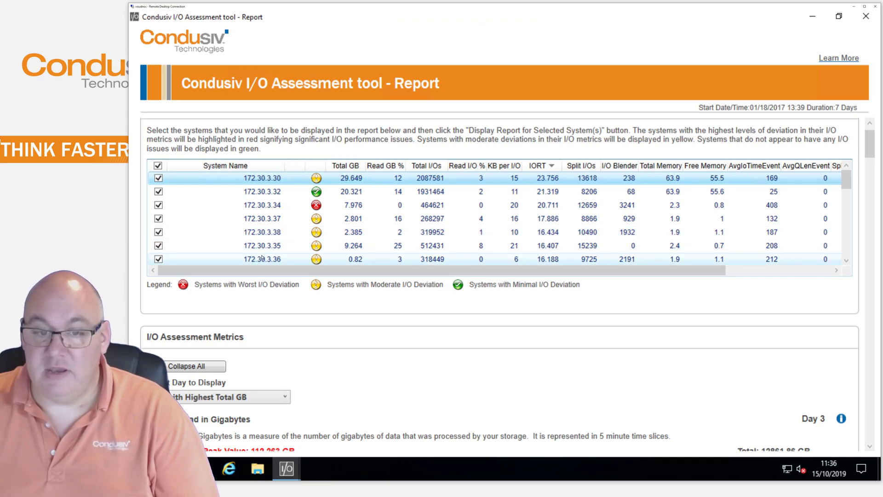
{"action": "left_click", "coordinate": [265, 247], "text": "shift"}
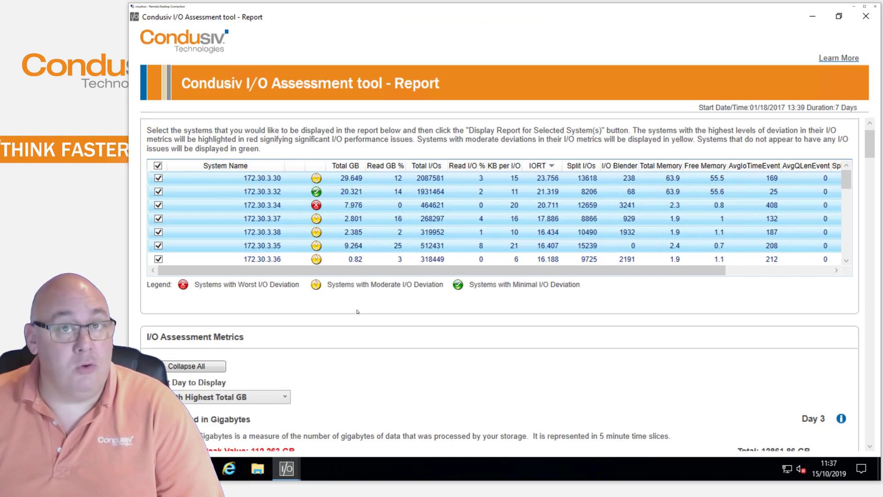
{"action": "left_click", "coordinate": [358, 312]}
{"action": "scroll", "coordinate": [393, 340], "scroll_direction": "down", "scroll_amount": 8}
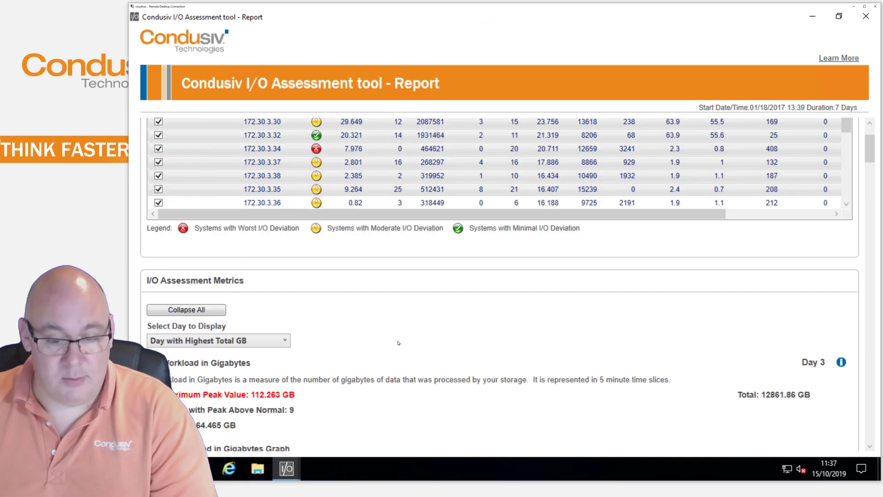
{"action": "scroll", "coordinate": [405, 314], "scroll_direction": "down", "scroll_amount": 8}
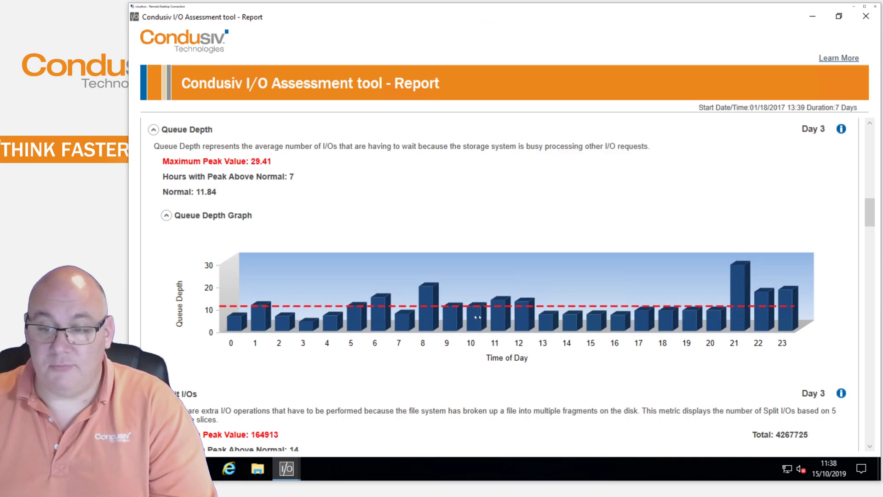
{"action": "scroll", "coordinate": [431, 337], "scroll_direction": "down", "scroll_amount": 3}
{"action": "scroll", "coordinate": [431, 337], "scroll_direction": "down", "scroll_amount": 3}
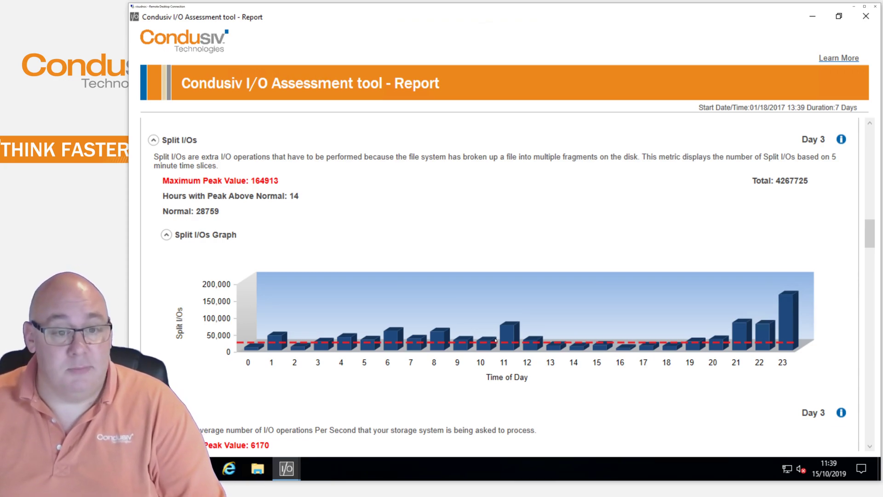
Scroll past IOPS and I/O Size to the I/O Blender Effect Index graph (peak 27, normal 12)
{"action": "scroll", "coordinate": [432, 316], "scroll_direction": "down", "scroll_amount": 5}
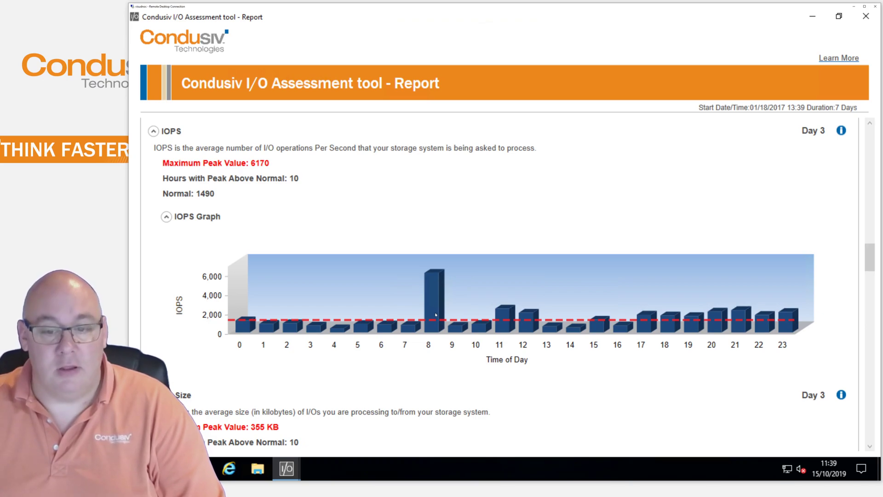
{"action": "scroll", "coordinate": [437, 328], "scroll_direction": "down", "scroll_amount": 5}
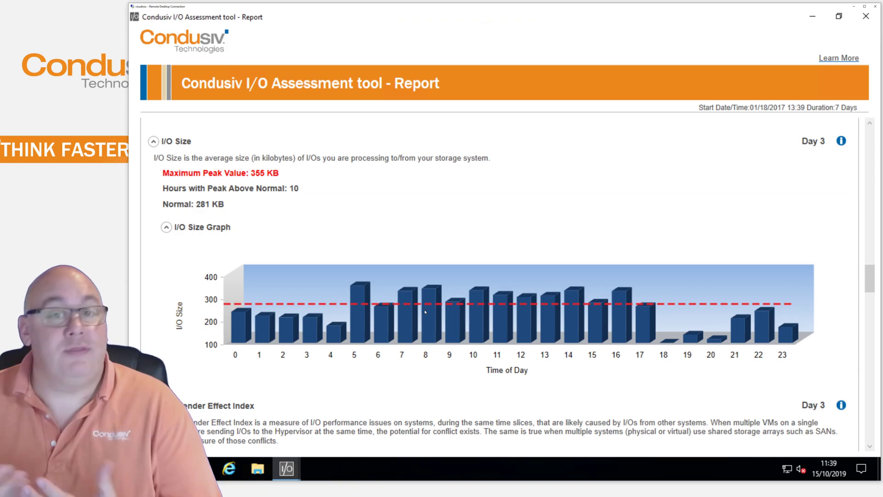
{"action": "scroll", "coordinate": [419, 309], "scroll_direction": "down", "scroll_amount": 6}
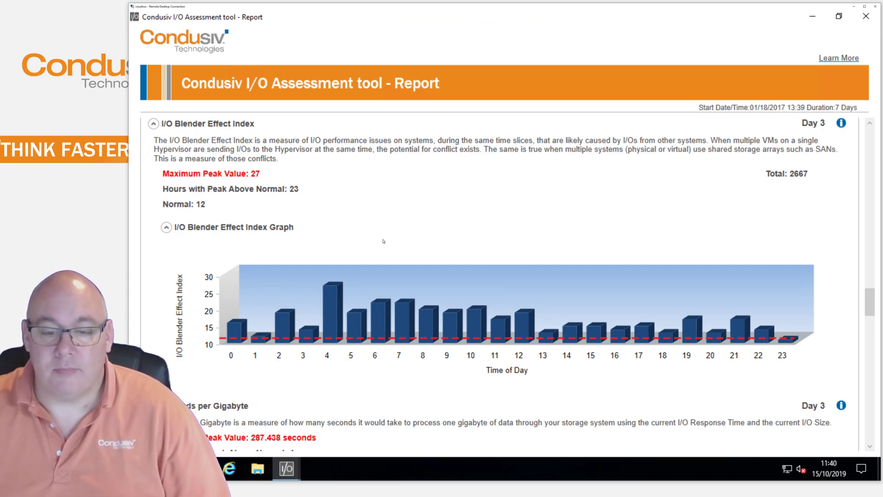
Scroll past Seconds per Gigabyte and Read to Write Ratio to the Memory Utilization graph (38.3% peak)
{"action": "scroll", "coordinate": [383, 241], "scroll_direction": "down", "scroll_amount": 5}
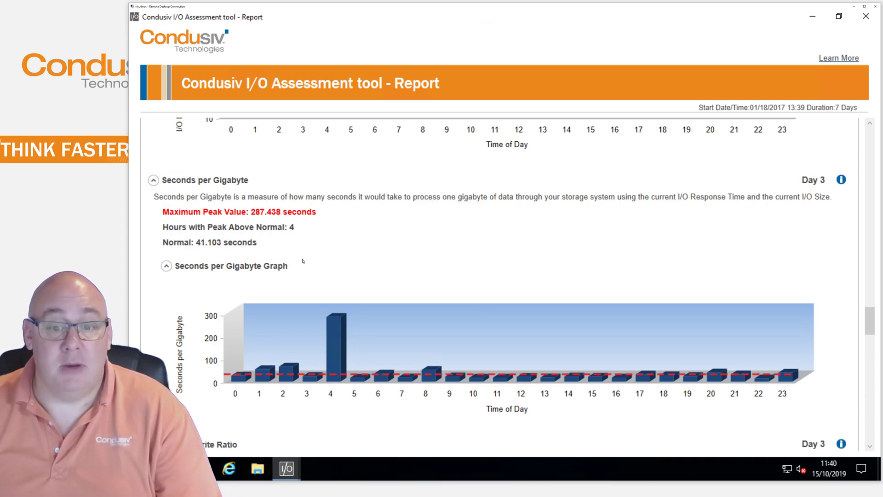
{"action": "scroll", "coordinate": [303, 262], "scroll_direction": "down", "scroll_amount": 5}
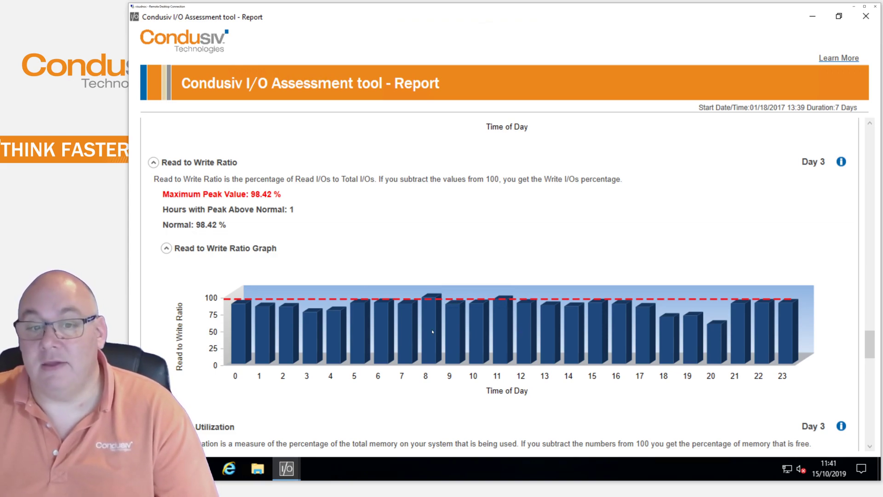
{"action": "scroll", "coordinate": [432, 329], "scroll_direction": "down", "scroll_amount": 5}
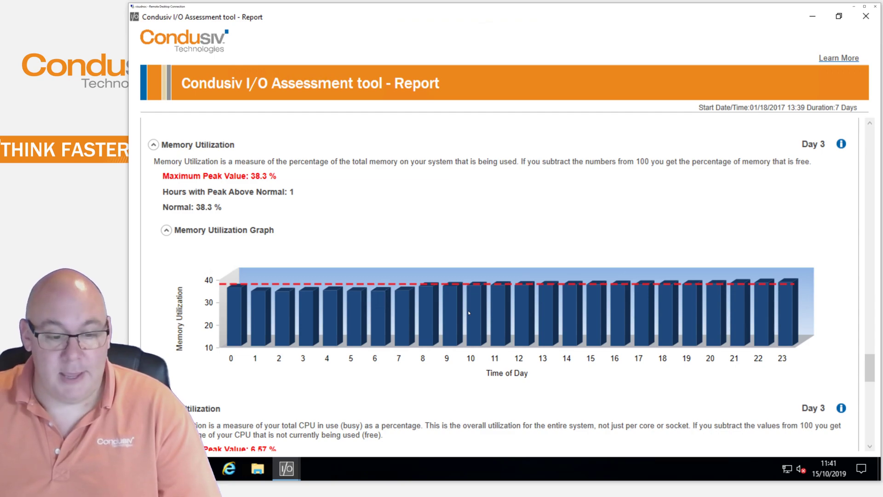
Scroll to the CPU Utilization graph showing a 6.57% peak and 3.95% normal
{"action": "scroll", "coordinate": [469, 313], "scroll_direction": "down", "scroll_amount": 3}
{"action": "scroll", "coordinate": [469, 313], "scroll_direction": "down", "scroll_amount": 4}
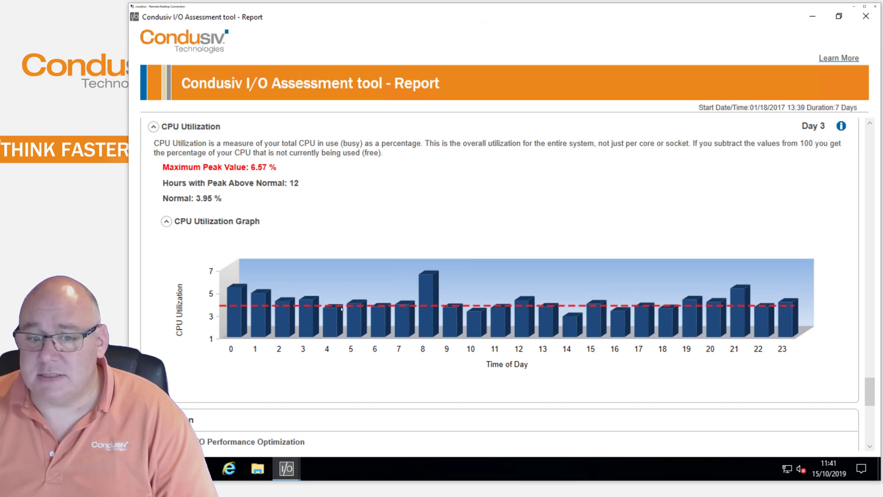
Scroll to the Conclusion rating optimization potential High with Moderate I/O Performance Issues Detected
{"action": "scroll", "coordinate": [421, 287], "scroll_direction": "down", "scroll_amount": 5}
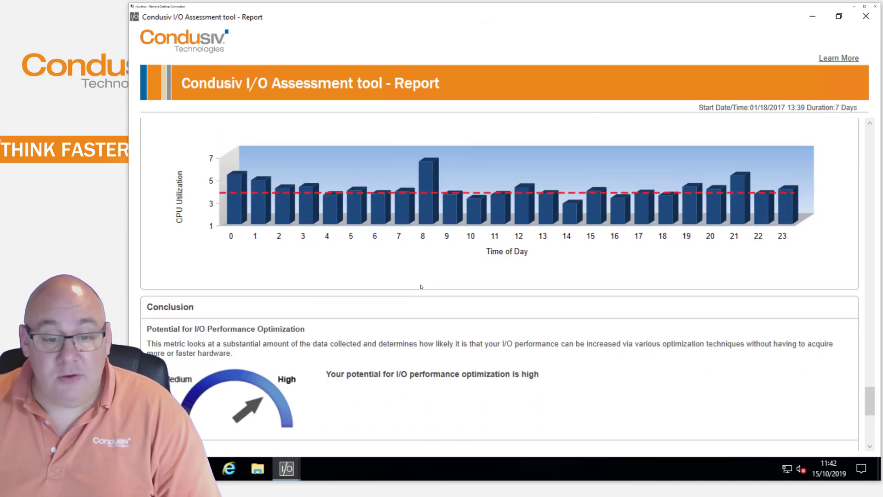
{"action": "scroll", "coordinate": [421, 286], "scroll_direction": "down", "scroll_amount": 1}
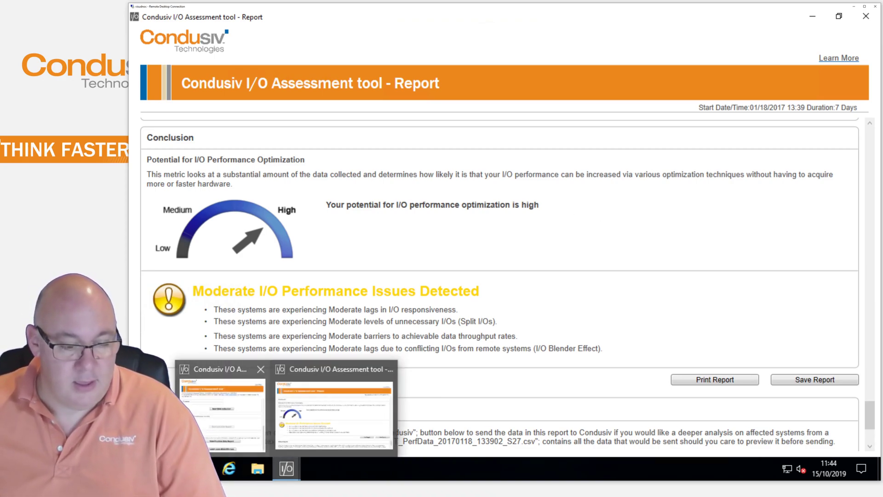
Browse in File Explorer to C:\Program Files (x86)\Condusiv Technologies\IOAT to view its files
{"action": "left_click", "coordinate": [252, 468]}
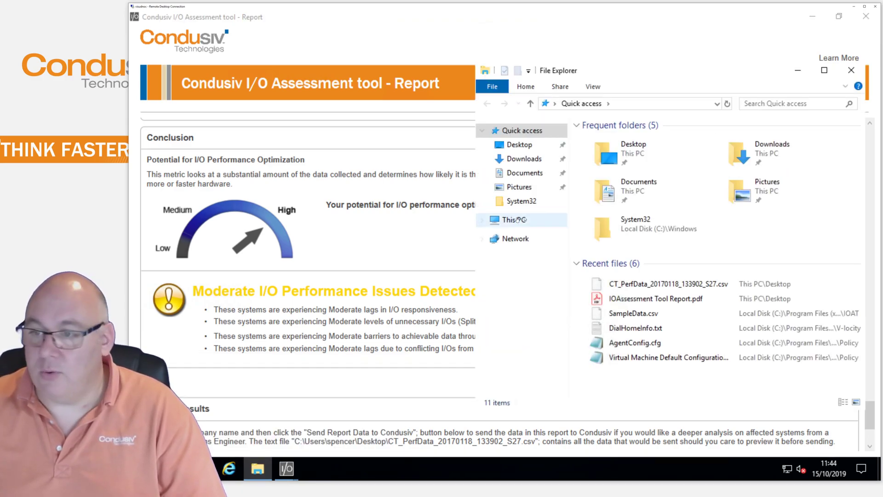
{"action": "left_click", "coordinate": [518, 219]}
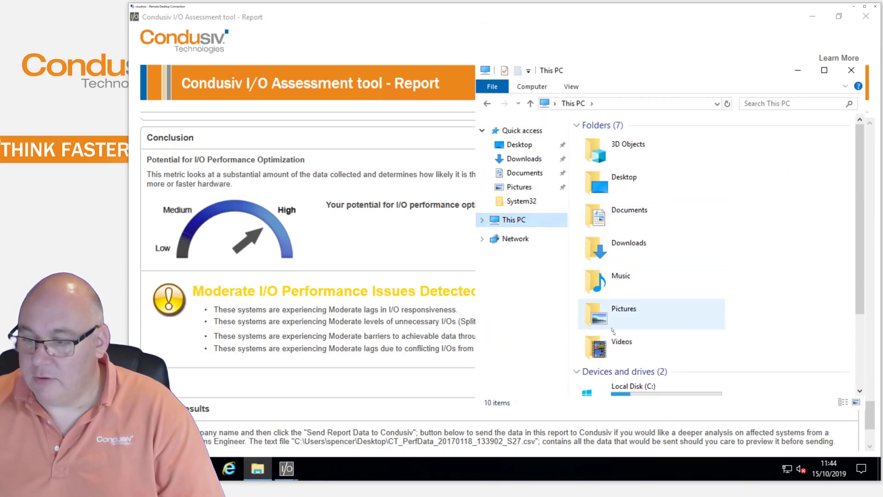
{"action": "left_click", "coordinate": [641, 395]}
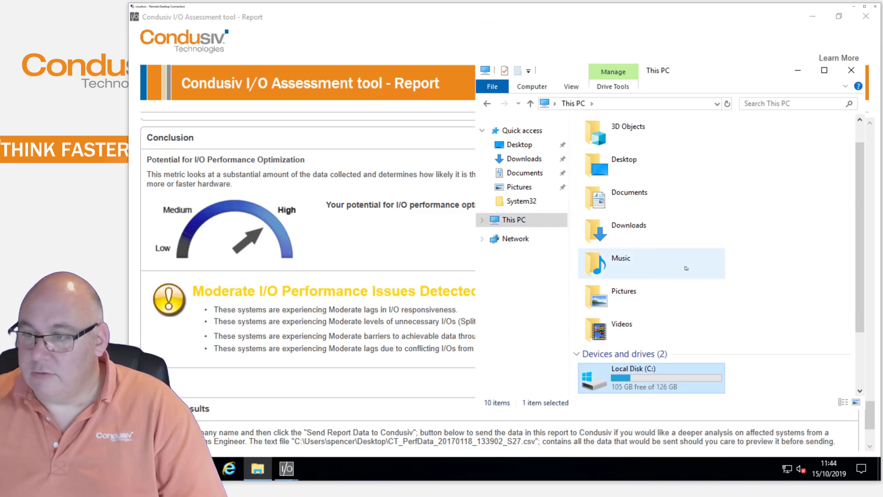
{"action": "double_click", "coordinate": [645, 375]}
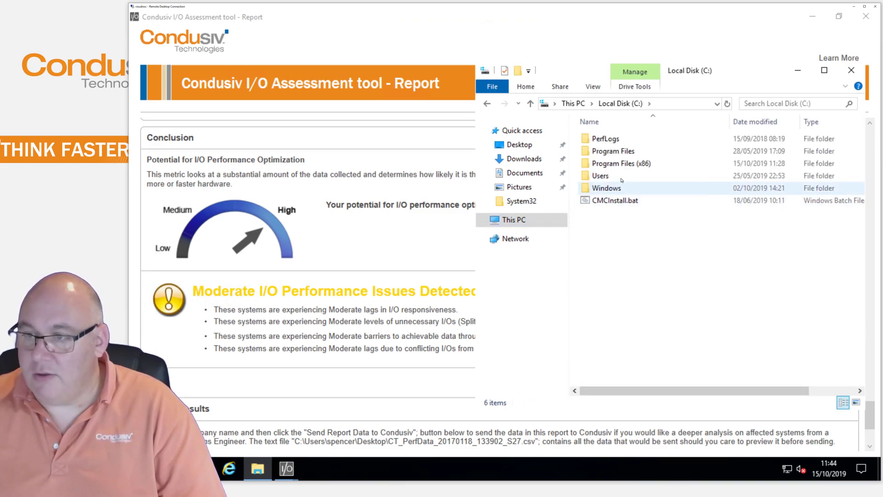
{"action": "double_click", "coordinate": [642, 165]}
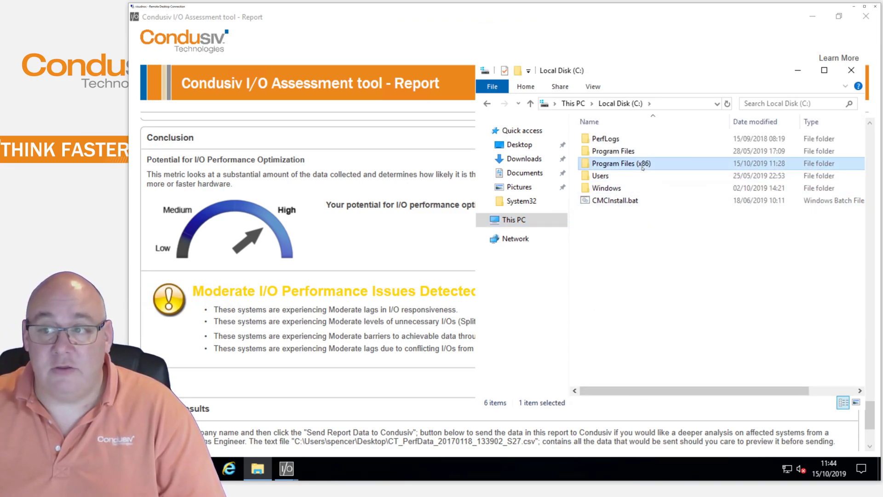
{"action": "double_click", "coordinate": [627, 165]}
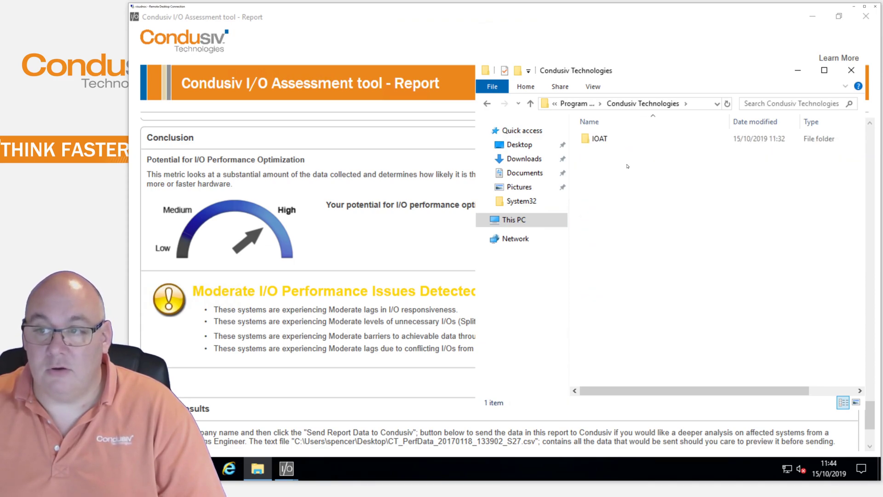
{"action": "double_click", "coordinate": [600, 139]}
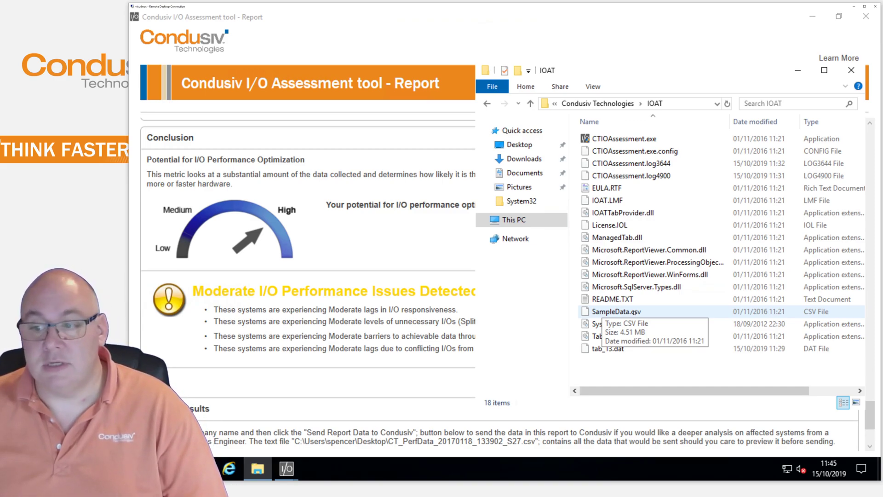
Return to the report and scroll down to the Submit Results form
{"action": "left_click", "coordinate": [421, 303]}
{"action": "scroll", "coordinate": [438, 314], "scroll_direction": "down", "scroll_amount": 1}
{"action": "scroll", "coordinate": [438, 314], "scroll_direction": "down", "scroll_amount": 3}
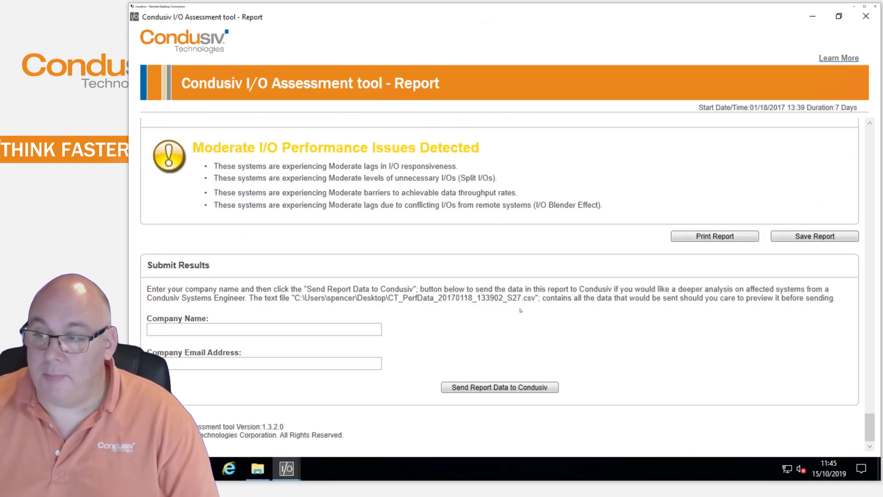